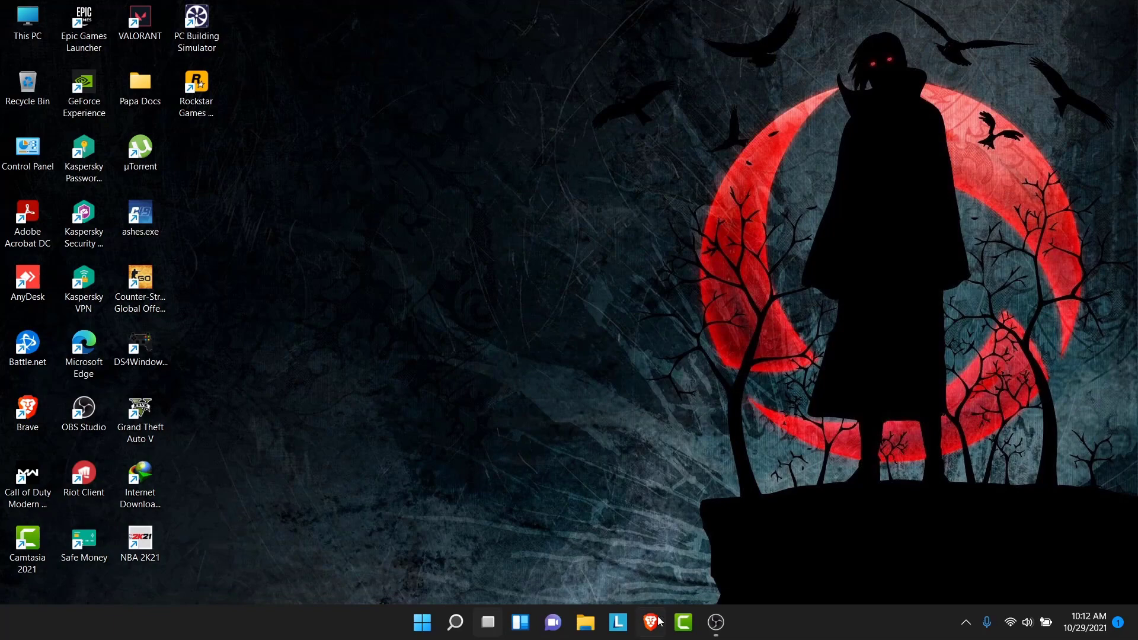
text(fac)
Load facebook.com and show the Settings & privacy options in the account menu.
key(Return)
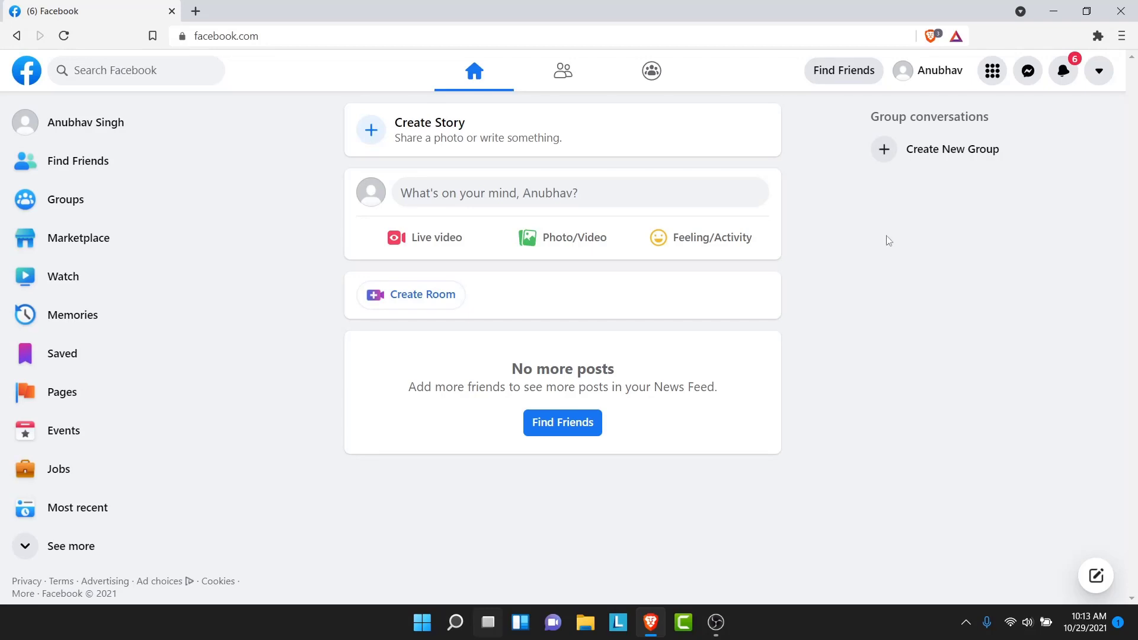
click(1099, 70)
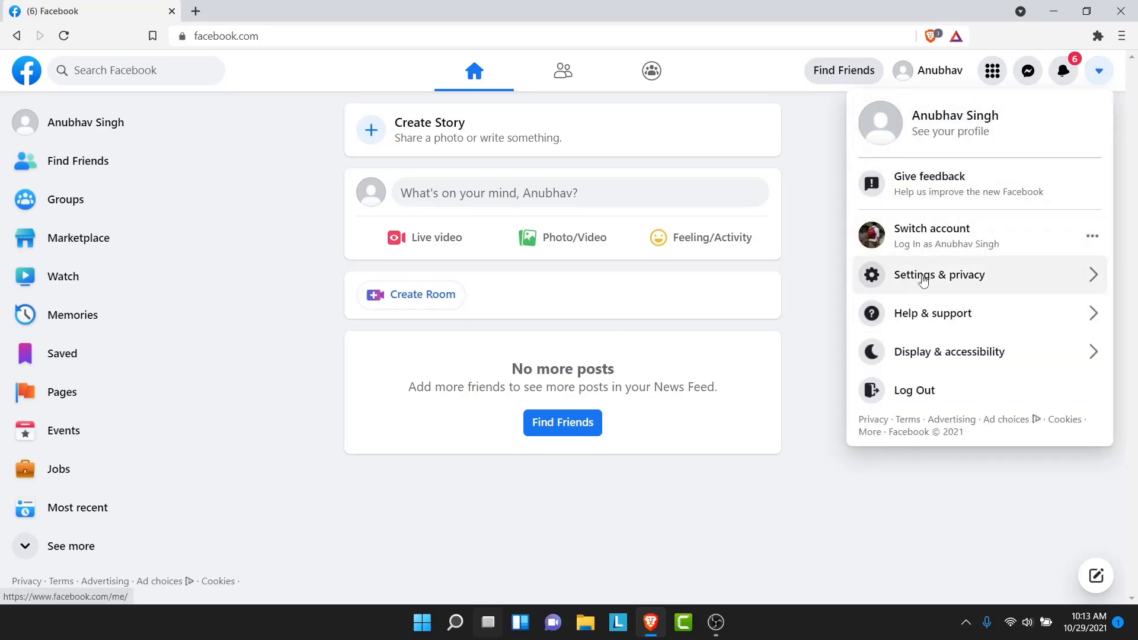
click(924, 279)
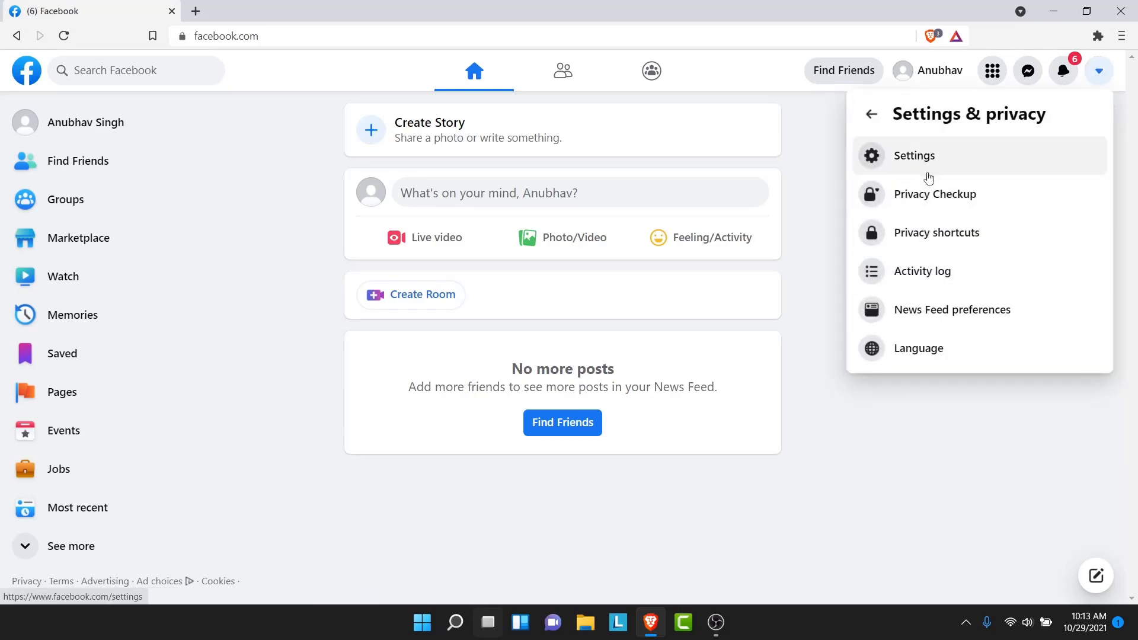
Go to Settings, then the Privacy section, where the friends list is Public.
click(929, 157)
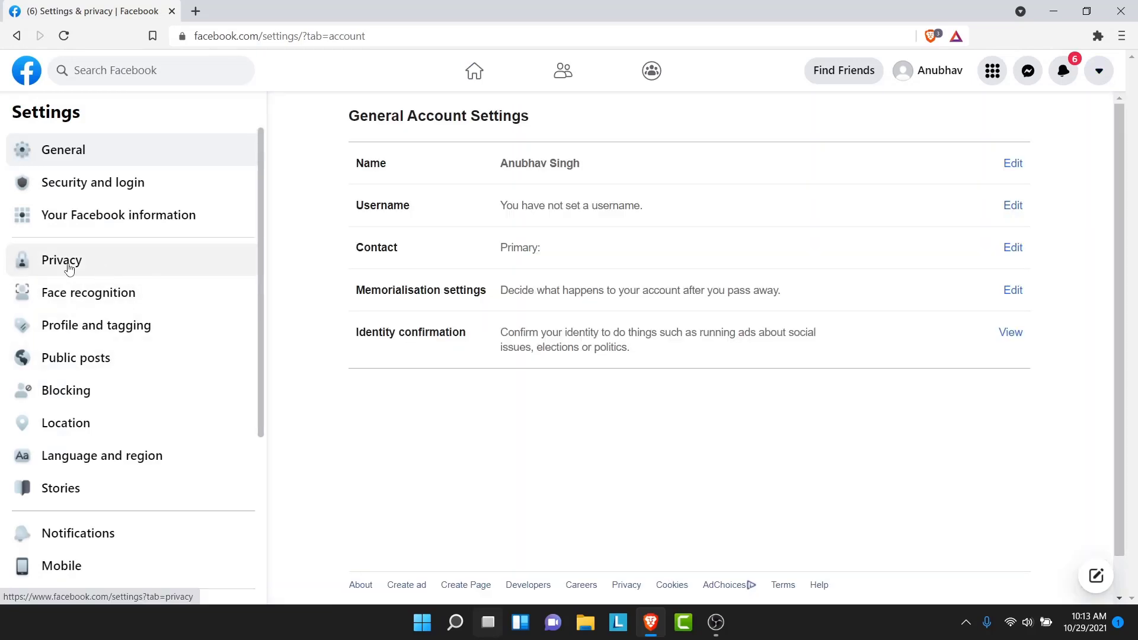
click(71, 265)
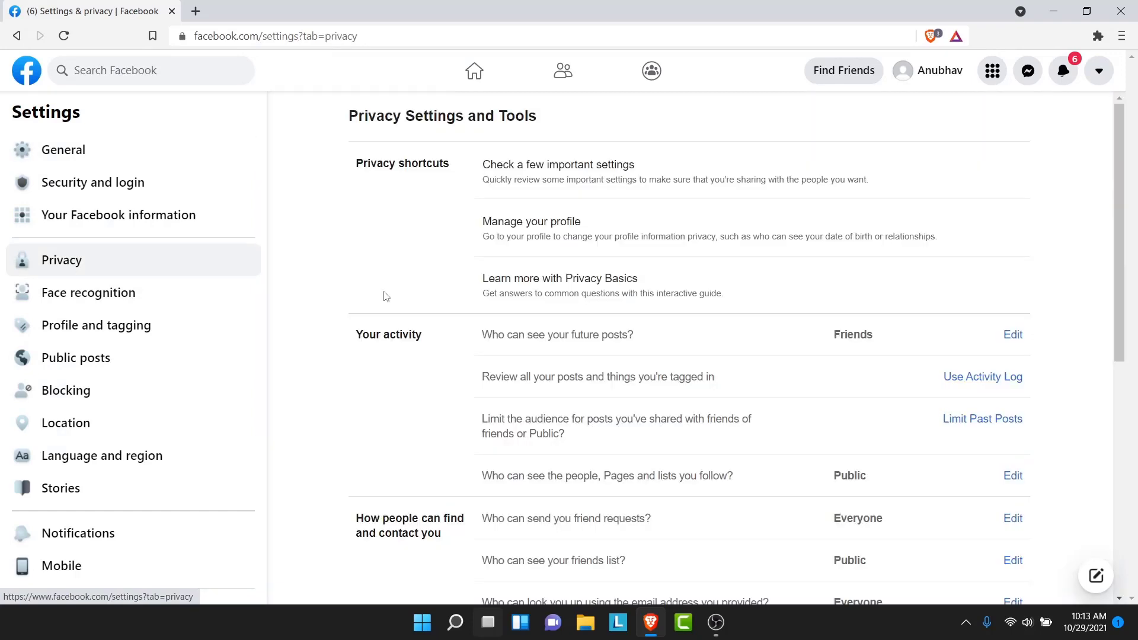
scroll(384, 296, down, 3)
scroll(384, 296, down, 2)
scroll(384, 267, down, 1)
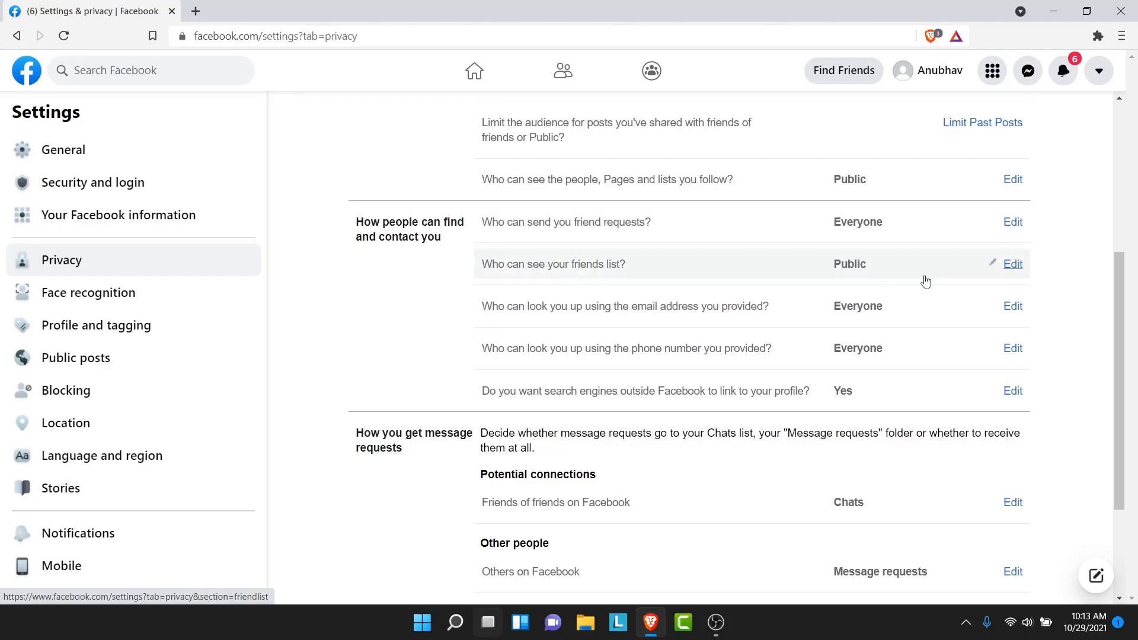
Change 'Who can see your friends list?' from Public to Only me and close the editor.
click(1013, 265)
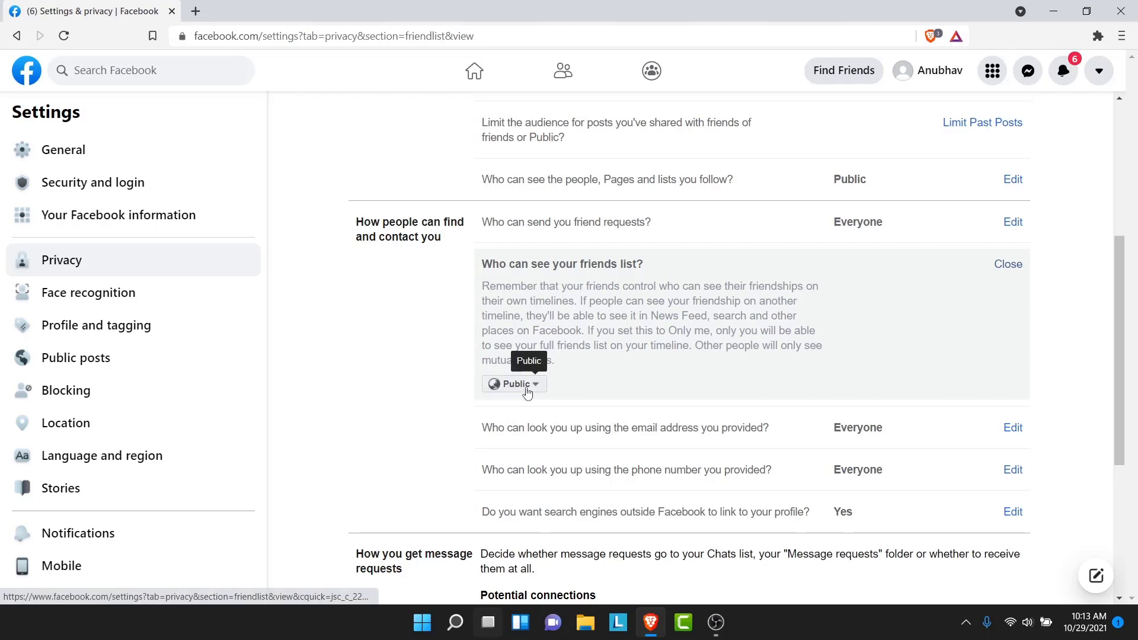
click(534, 386)
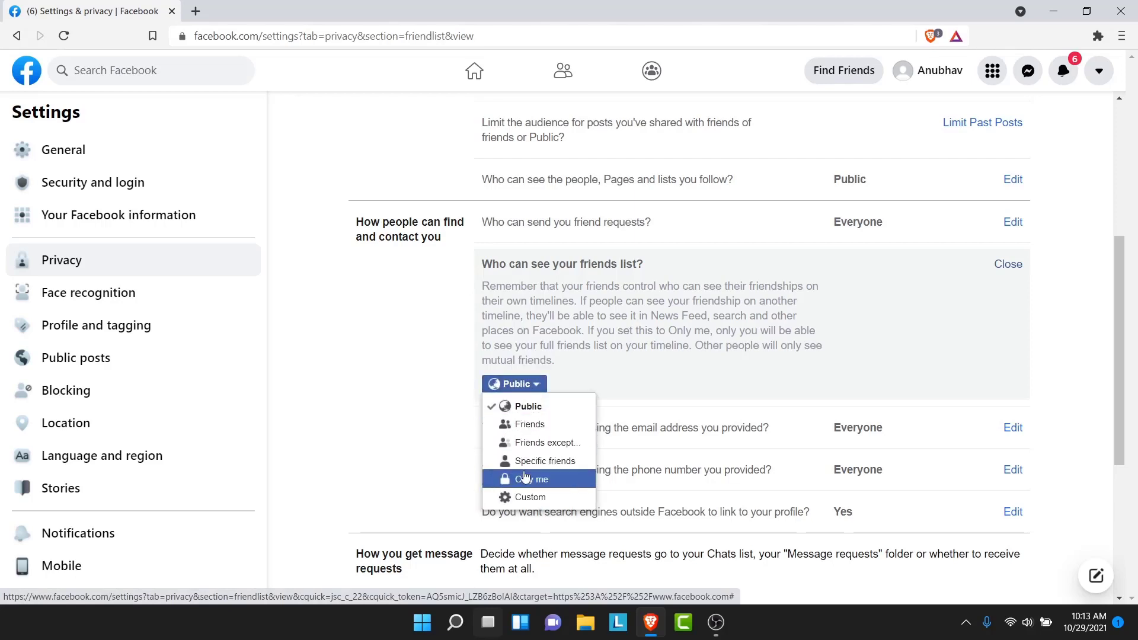
click(526, 480)
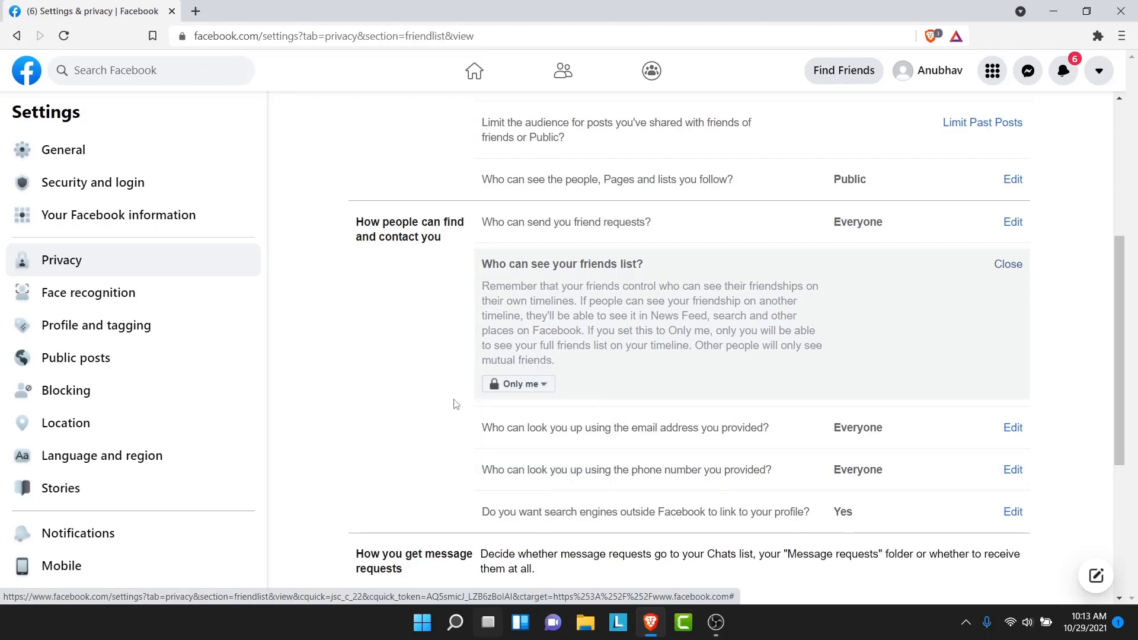
click(1007, 263)
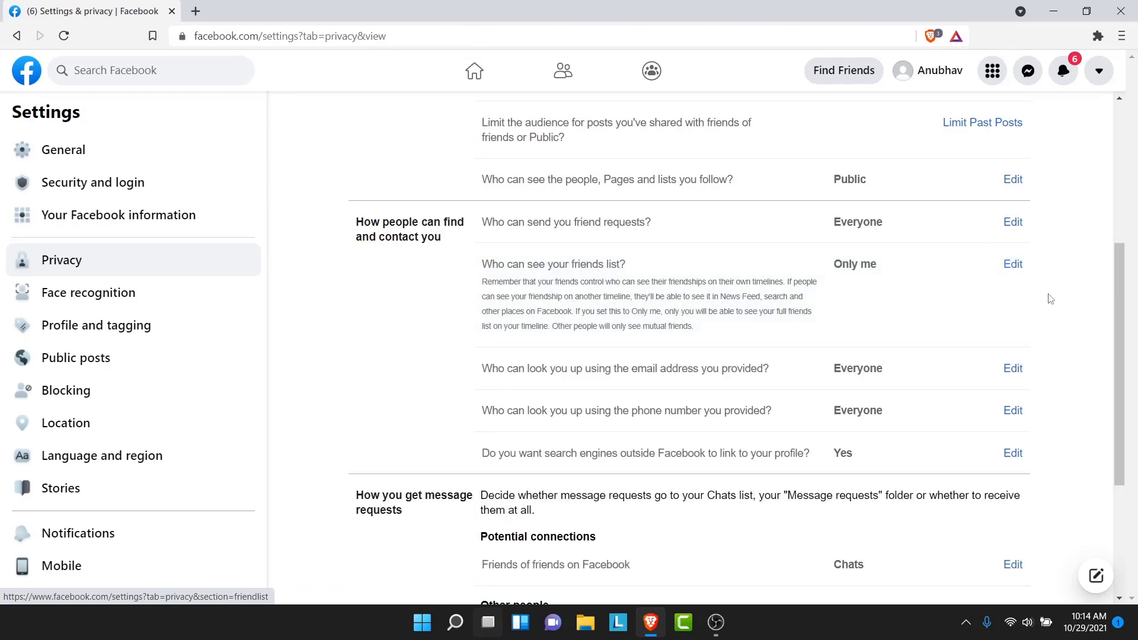